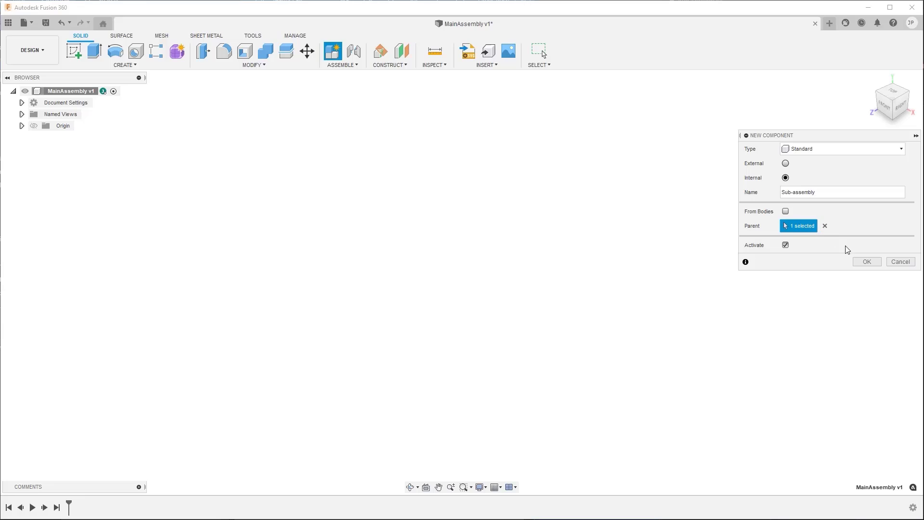
- Create the active internal component Sub-assembly and start a sketch on its front (XY) origin plane
{"action": "left_click", "coordinate": [867, 262]}
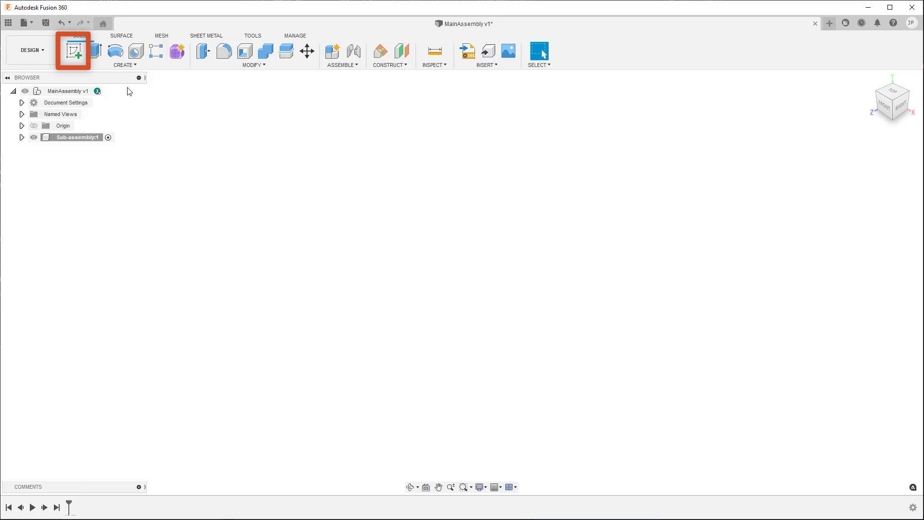
{"action": "left_click", "coordinate": [74, 55]}
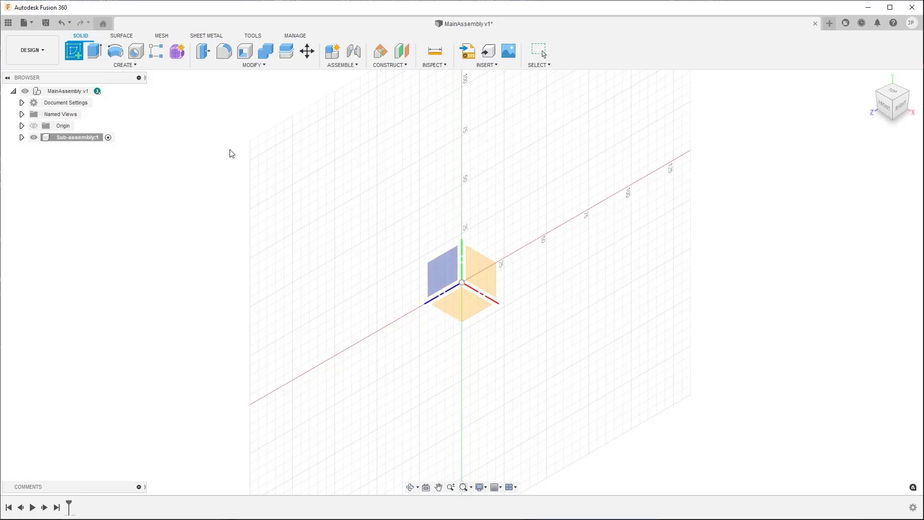
{"action": "left_click", "coordinate": [477, 273]}
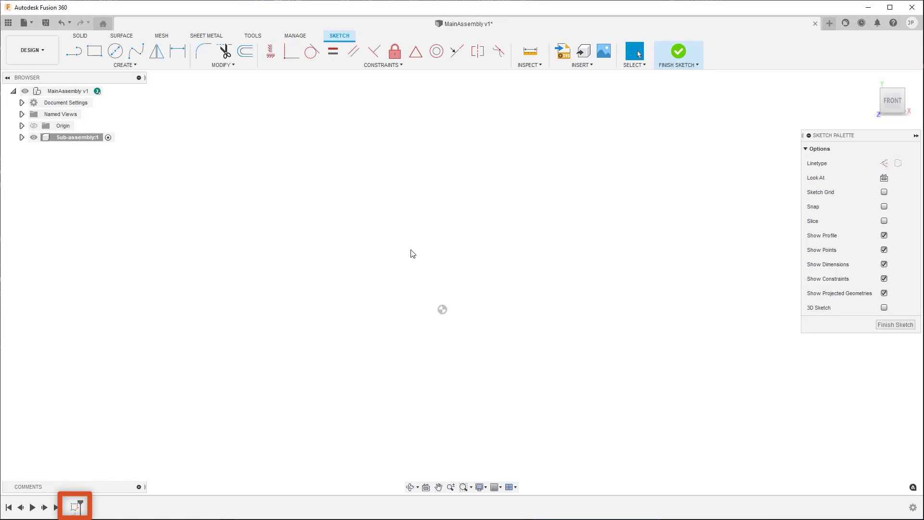
- Rename the new sketch inside the Sub-assembly component to Reference Sketch
{"action": "left_click", "coordinate": [21, 138]}
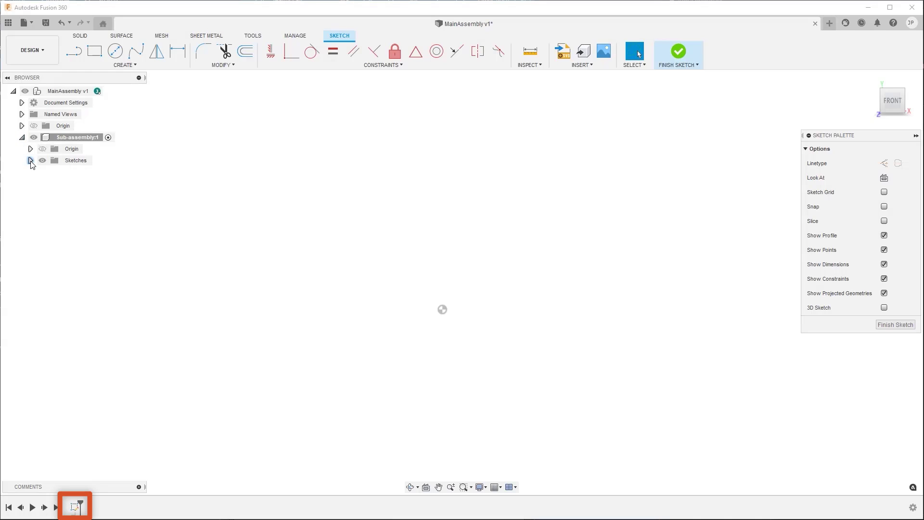
{"action": "left_click", "coordinate": [30, 161]}
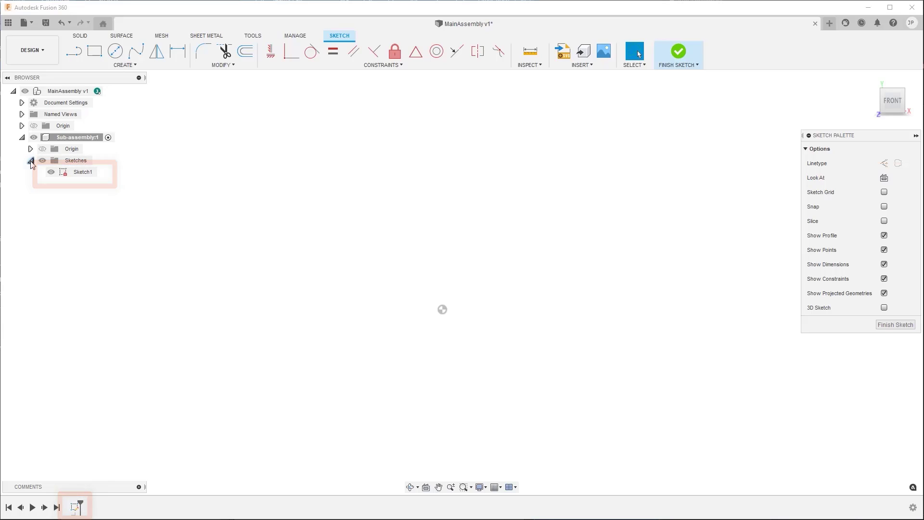
{"action": "left_click", "coordinate": [80, 174]}
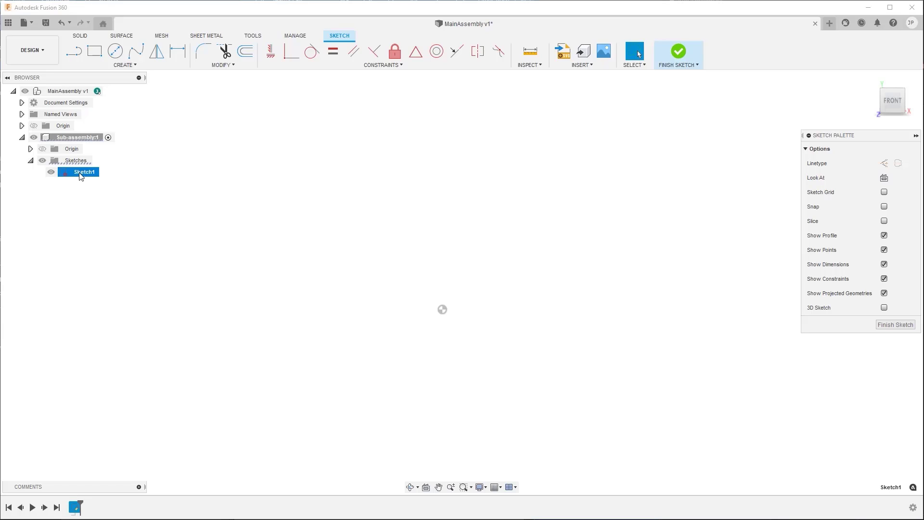
{"action": "double_click", "coordinate": [80, 174]}
{"action": "type", "text": "Reference Sketch"}
{"action": "key", "text": "Return"}
{"action": "left_click", "coordinate": [141, 69]}
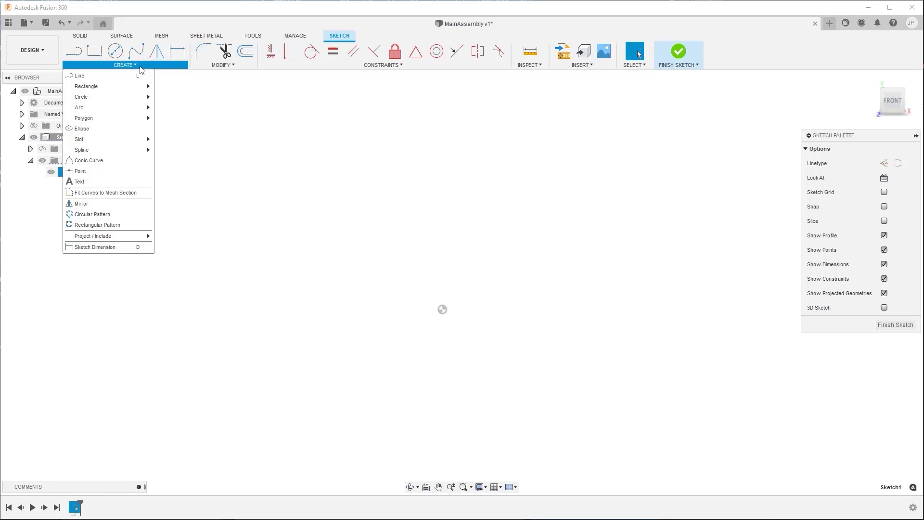
{"action": "left_click", "coordinate": [140, 67]}
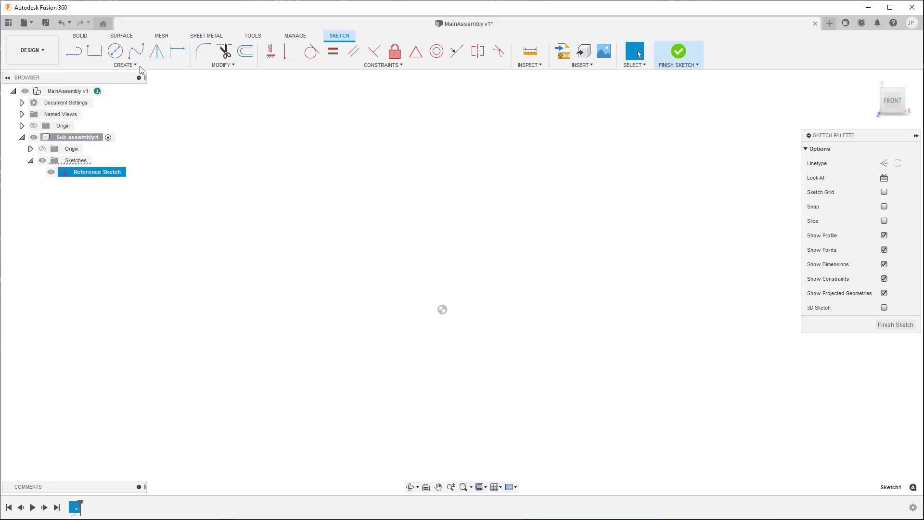
{"action": "left_click", "coordinate": [238, 62]}
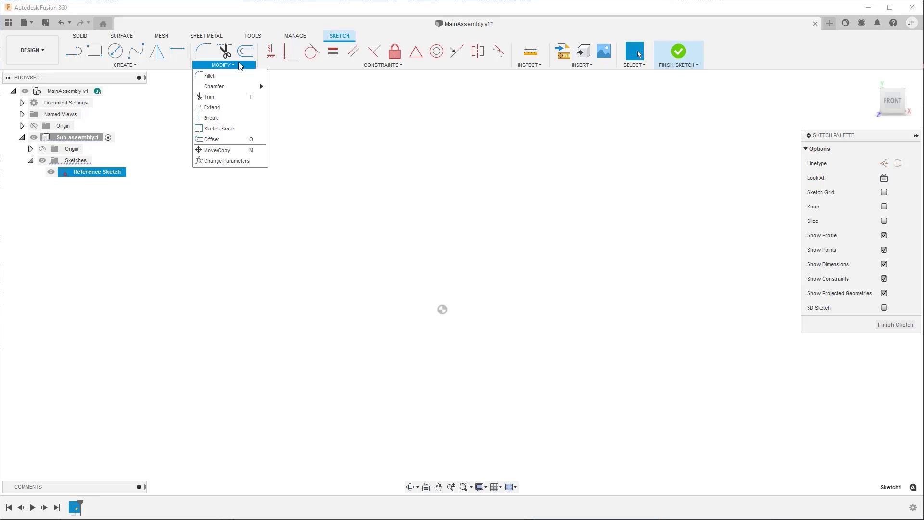
{"action": "left_click", "coordinate": [240, 66]}
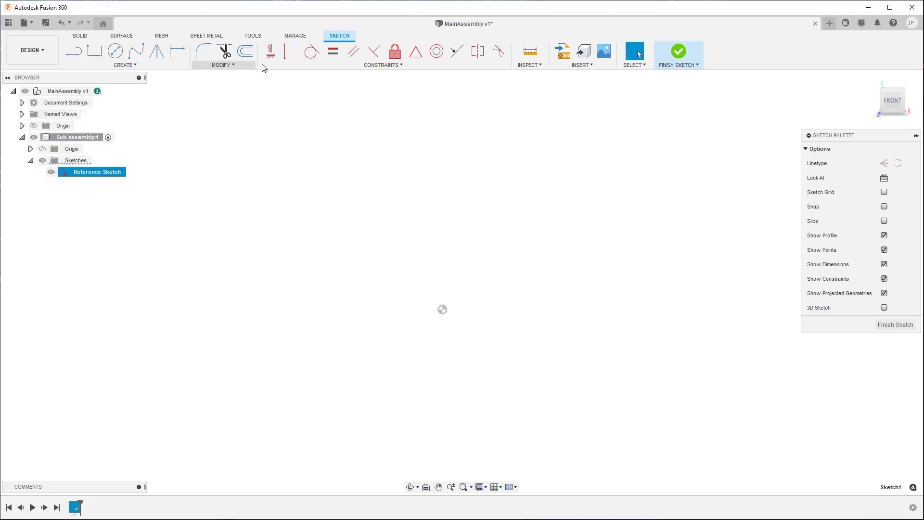
{"action": "left_click", "coordinate": [356, 64]}
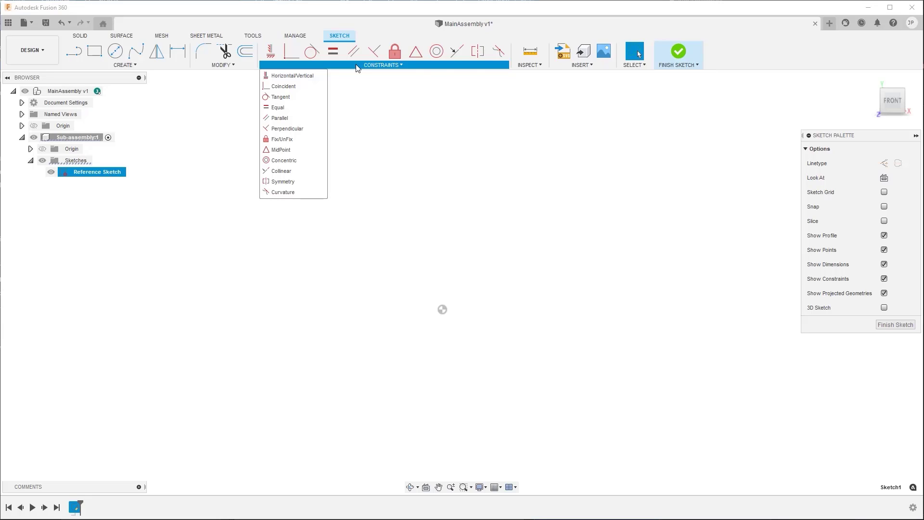
{"action": "left_click", "coordinate": [356, 68]}
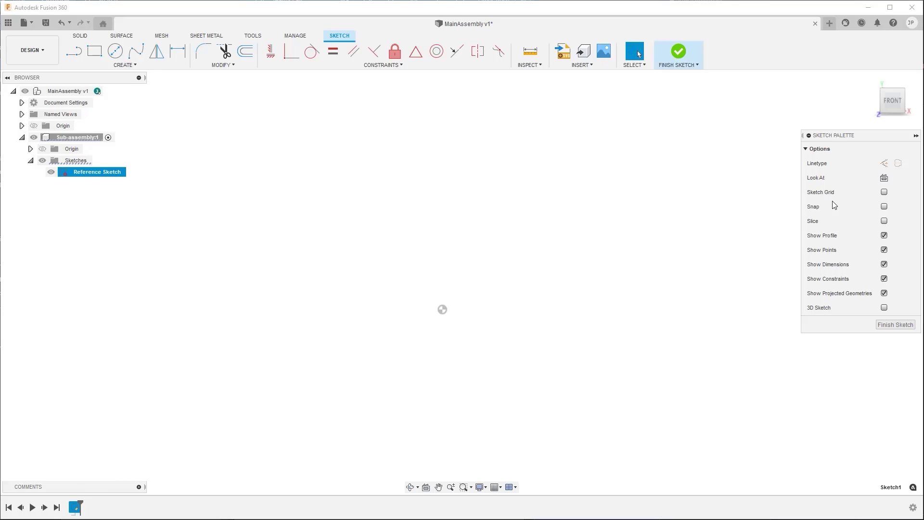
- Turn on the sketch grid and finish the Reference Sketch
{"action": "left_click", "coordinate": [884, 192]}
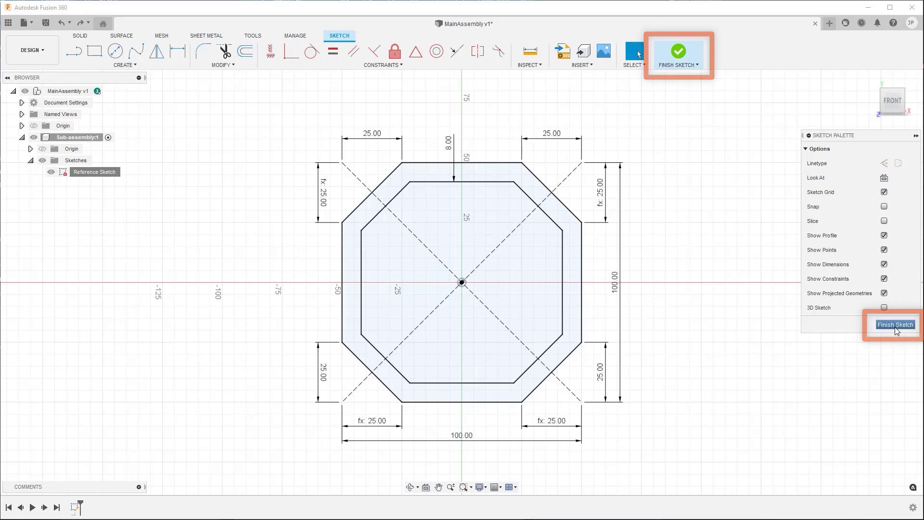
{"action": "left_click", "coordinate": [895, 325]}
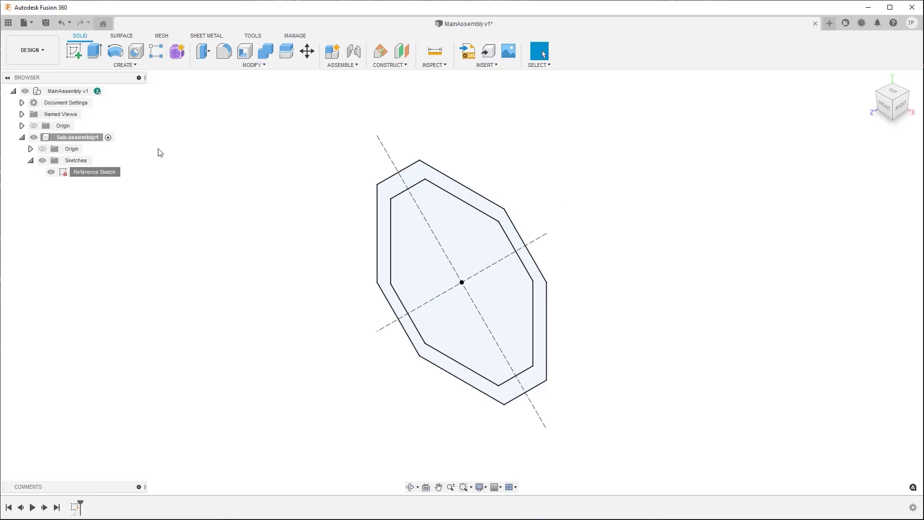
- Hide the Reference Sketch and show it again
{"action": "left_click", "coordinate": [50, 172]}
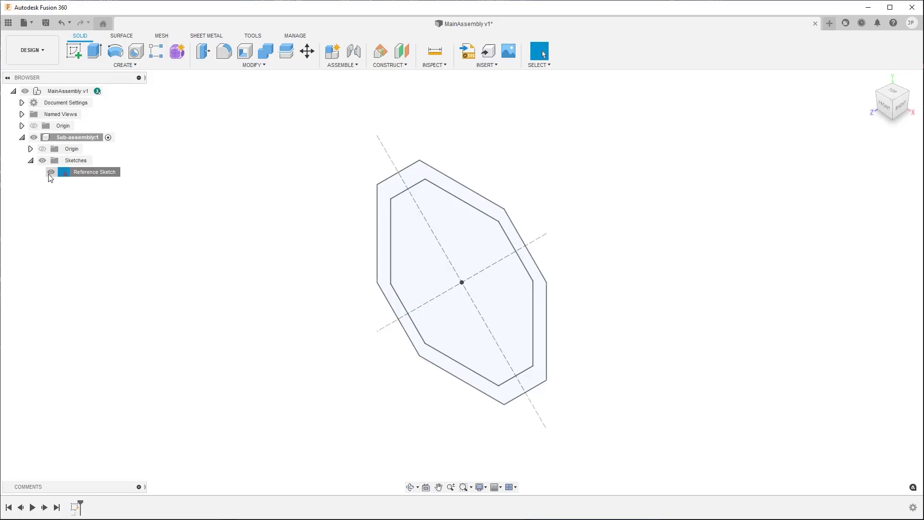
{"action": "left_click", "coordinate": [50, 172]}
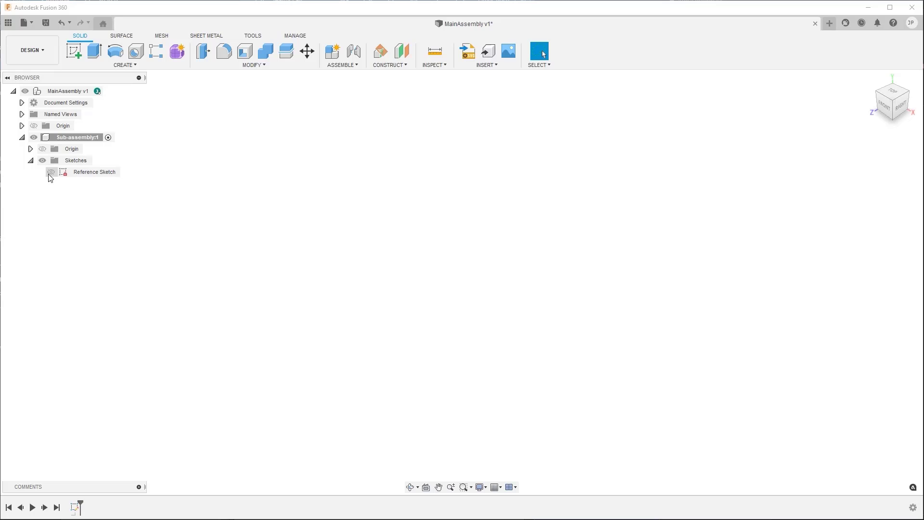
{"action": "right_click", "coordinate": [49, 175]}
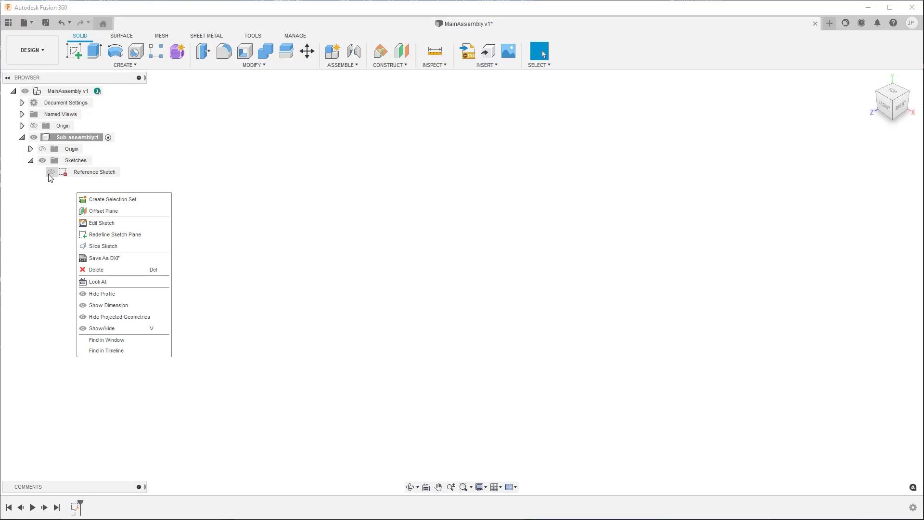
{"action": "left_click", "coordinate": [48, 174]}
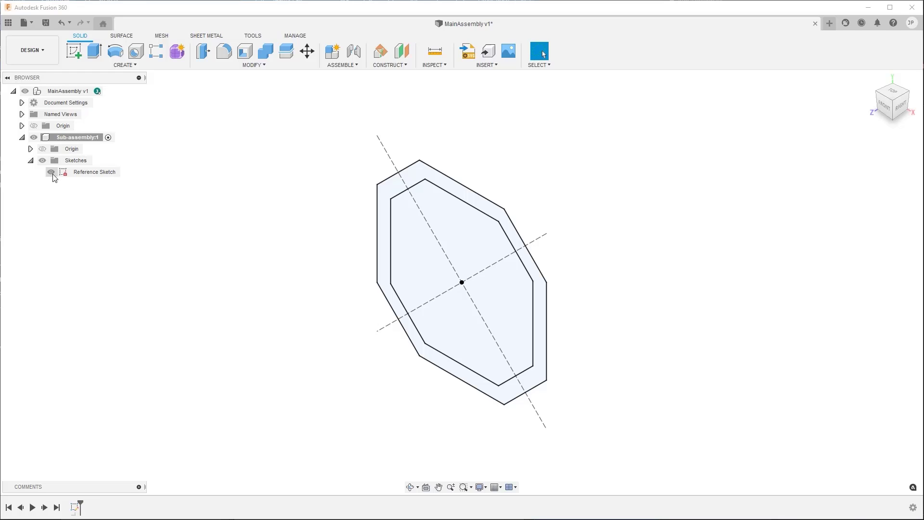
- Edit the Reference Sketch and set the horizontal dimensions of both upper corner cuts to 10 mm
{"action": "left_click", "coordinate": [91, 178]}
{"action": "right_click", "coordinate": [90, 177]}
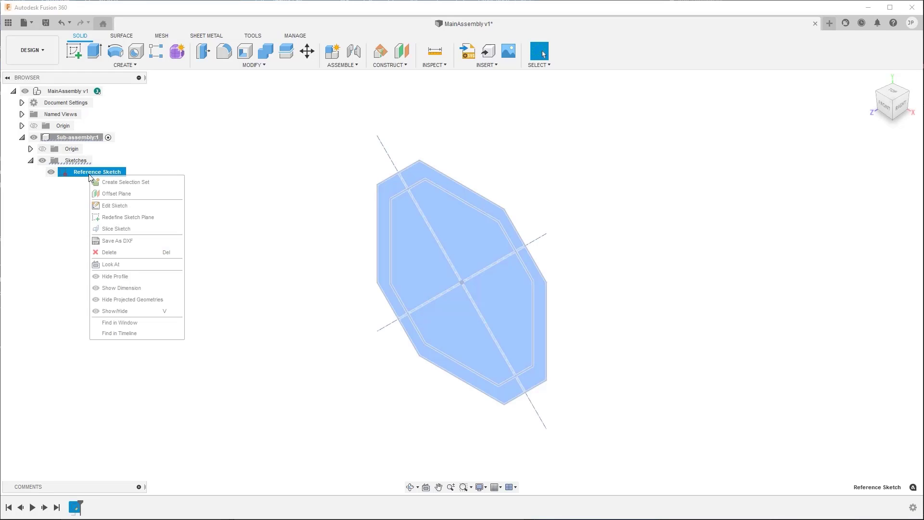
{"action": "left_click", "coordinate": [142, 206]}
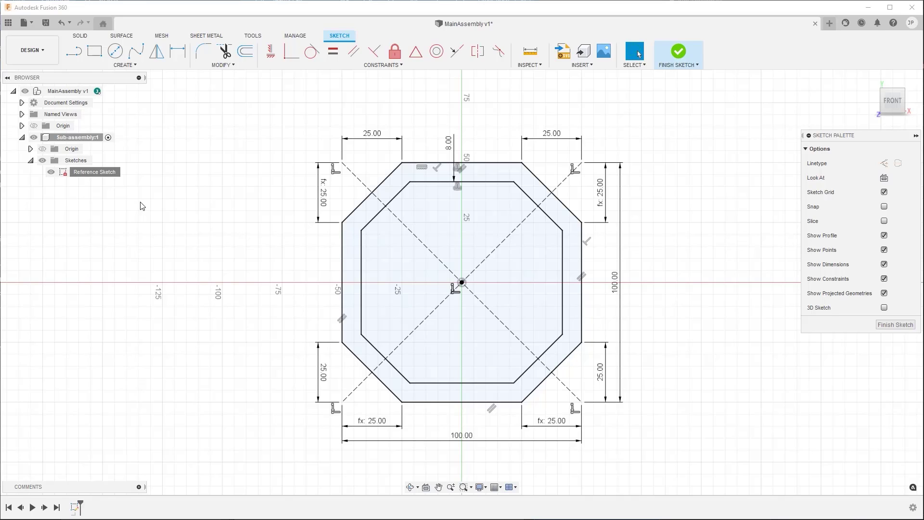
{"action": "double_click", "coordinate": [370, 137]}
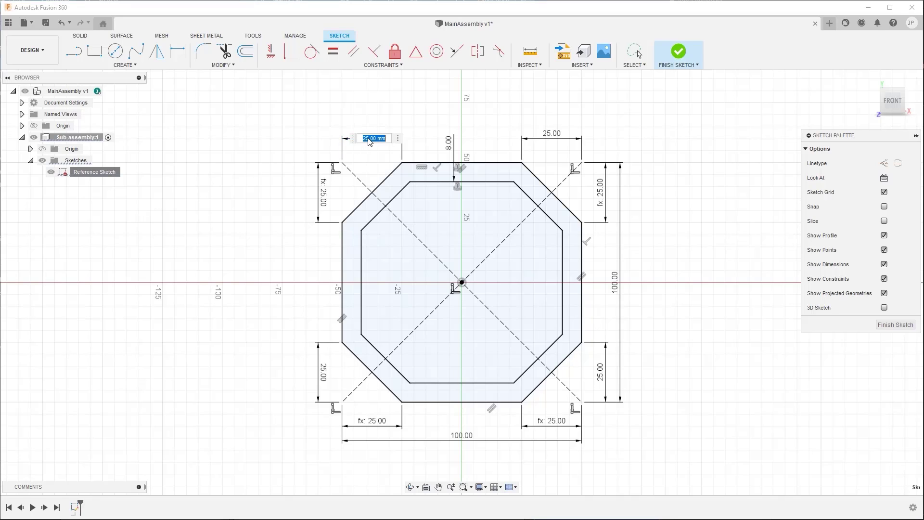
{"action": "type", "text": "10"}
{"action": "key", "text": "Return"}
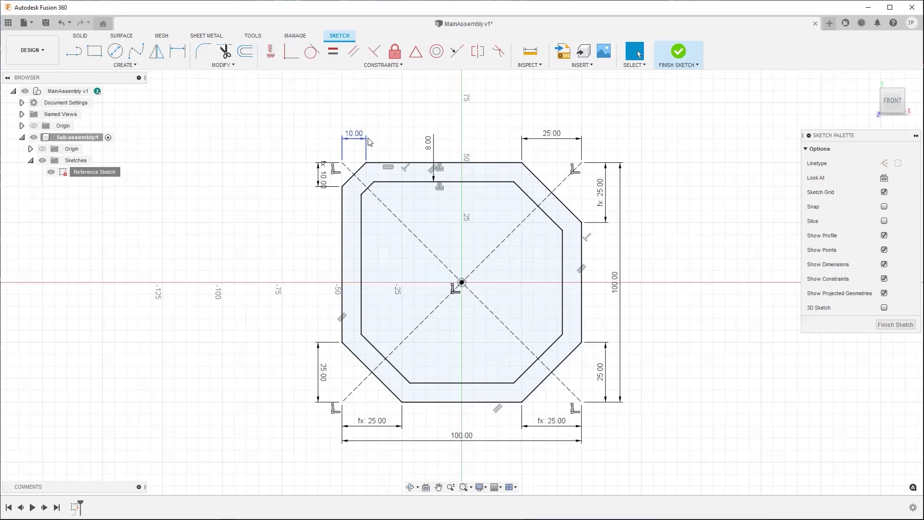
{"action": "double_click", "coordinate": [560, 139]}
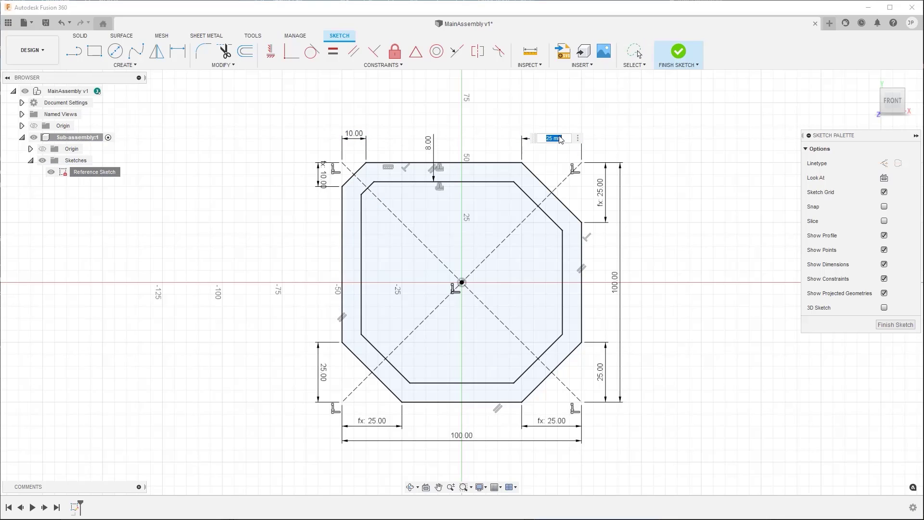
{"action": "type", "text": "10"}
{"action": "key", "text": "Return"}
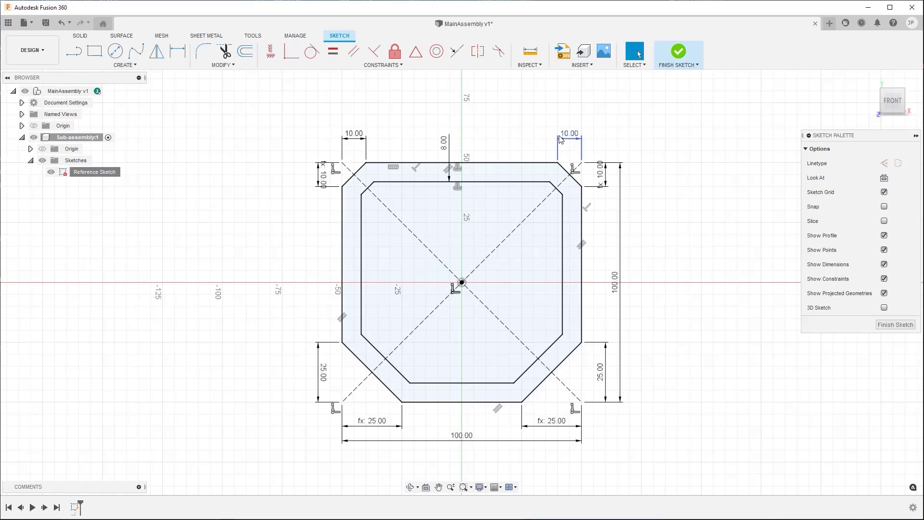
- Set the overall width of the outer profile to 75 mm and finish the sketch
{"action": "double_click", "coordinate": [463, 439]}
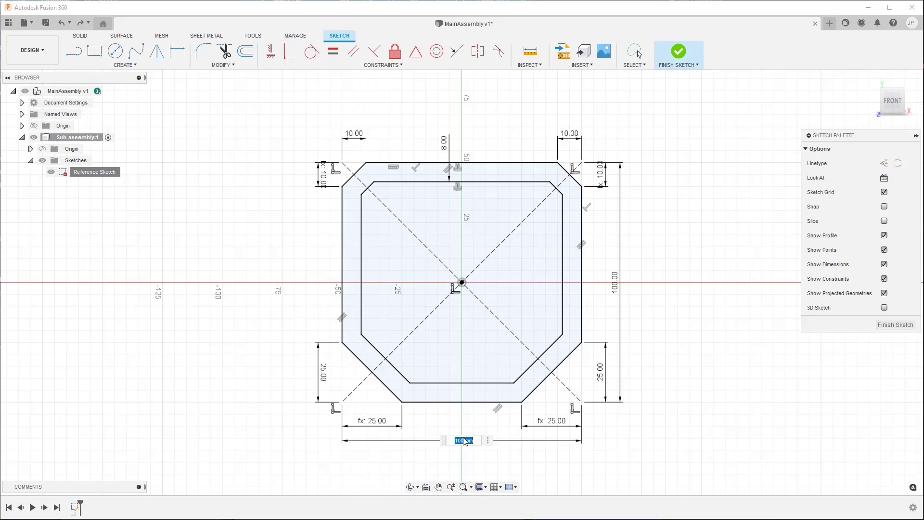
{"action": "key", "text": "BackSpace"}
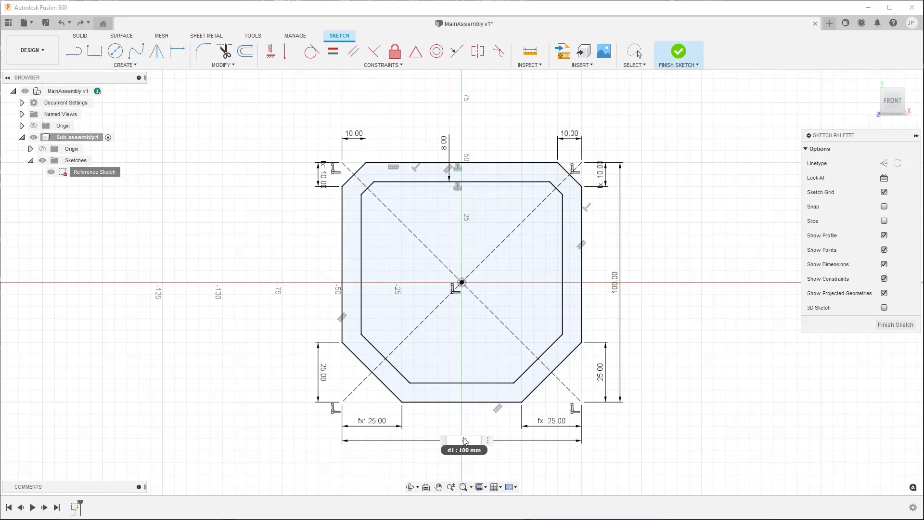
{"action": "type", "text": "75"}
{"action": "key", "text": "Return"}
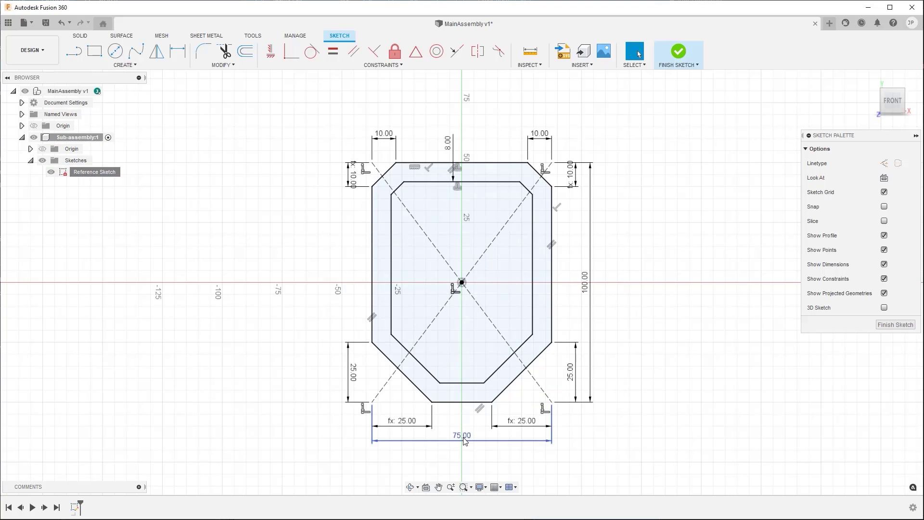
{"action": "left_click", "coordinate": [681, 54]}
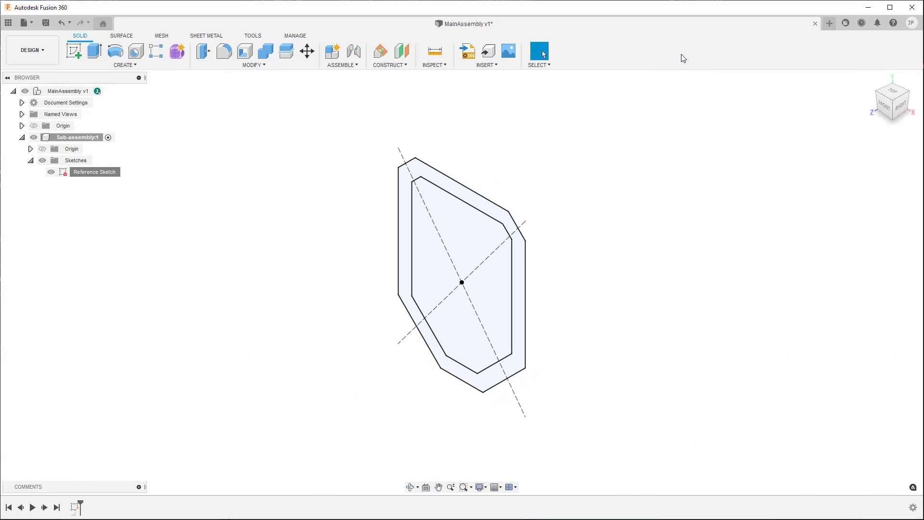